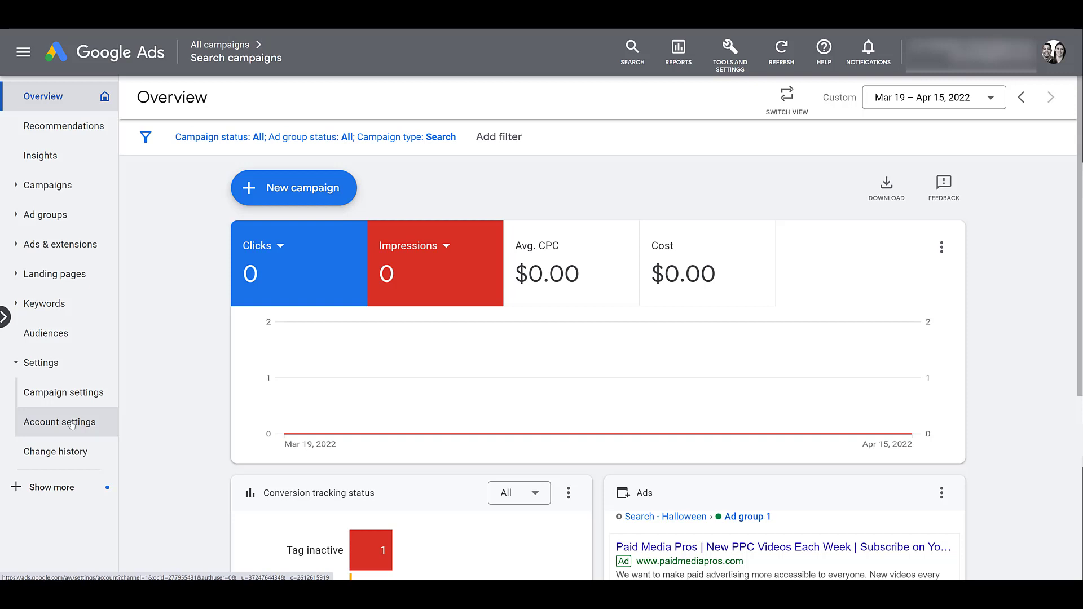
- Open the account-level settings page and review the account name section, cancelling out of its editor
left_click(72, 426)
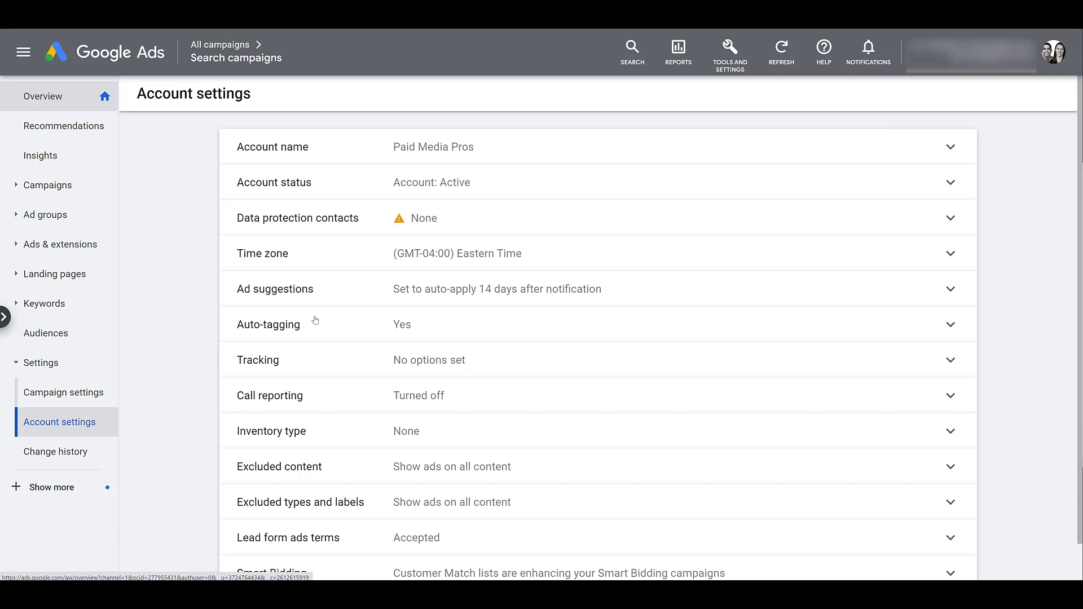
left_click(955, 150)
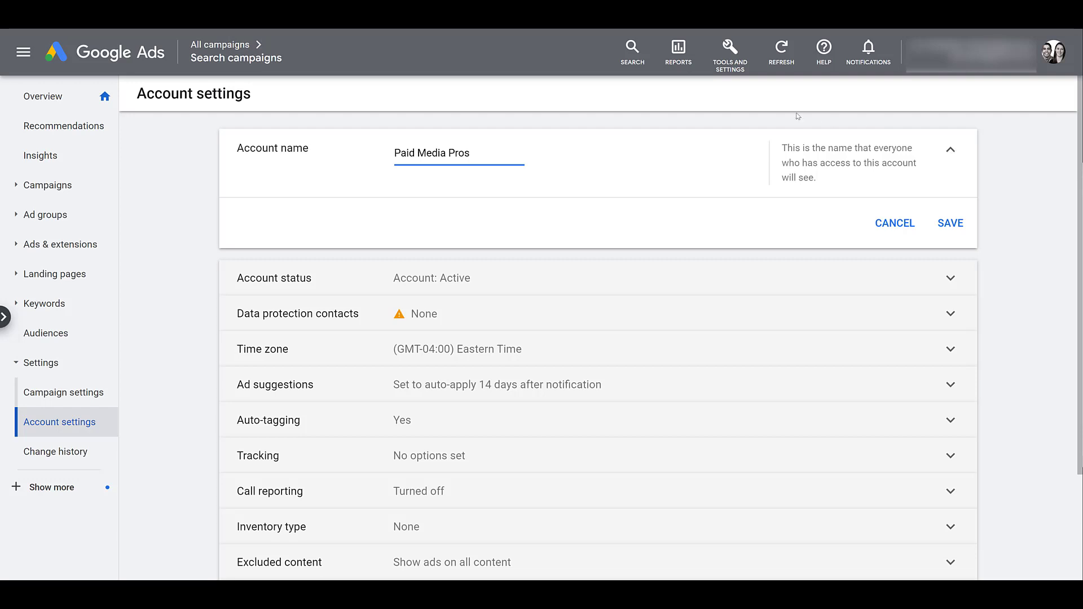
left_click(737, 72)
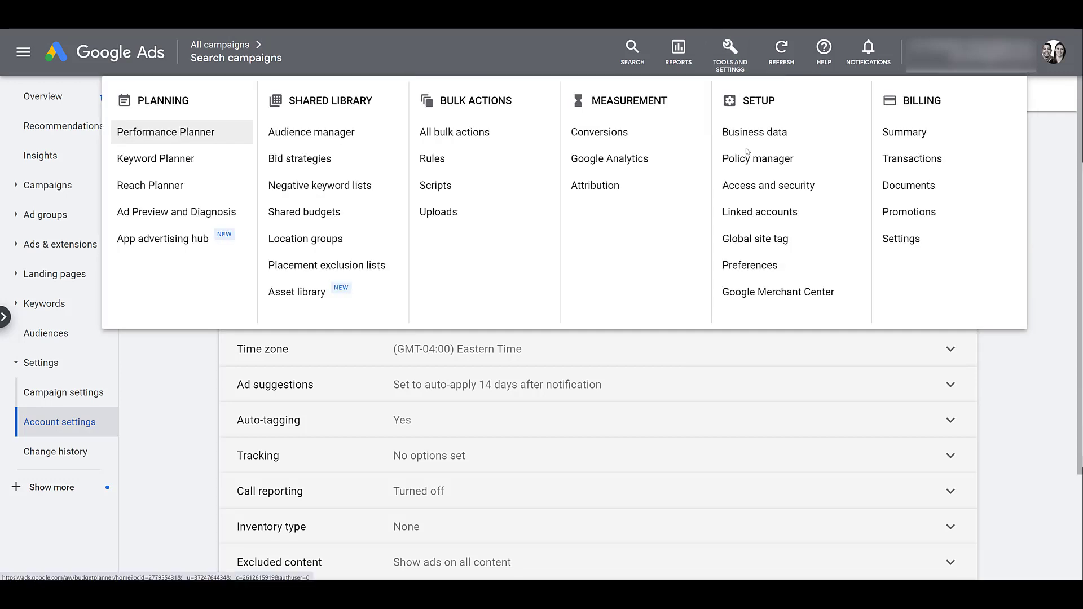
left_click(756, 266)
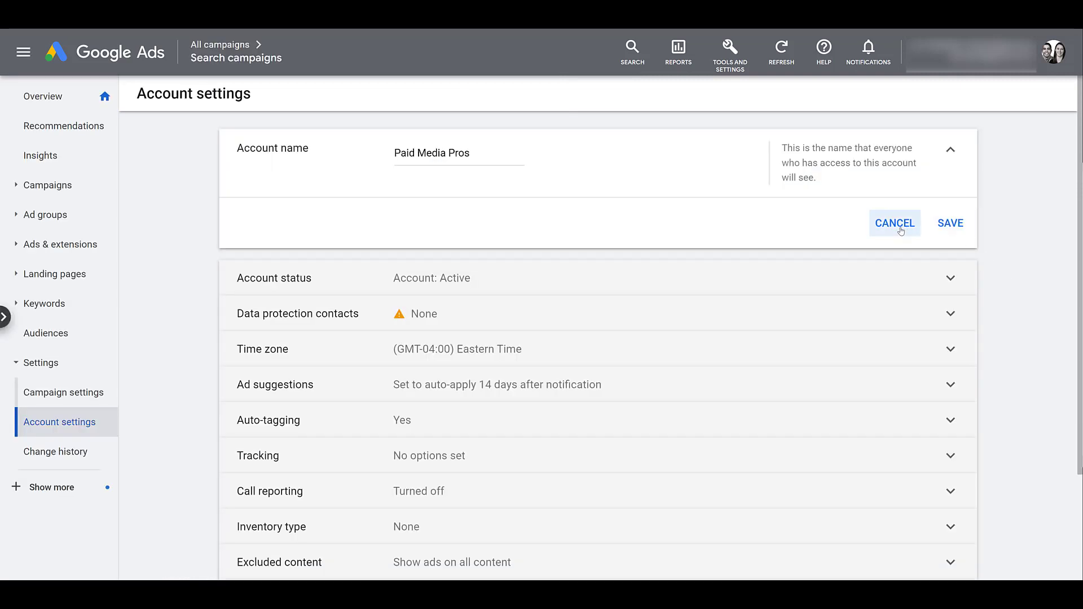
left_click(897, 225)
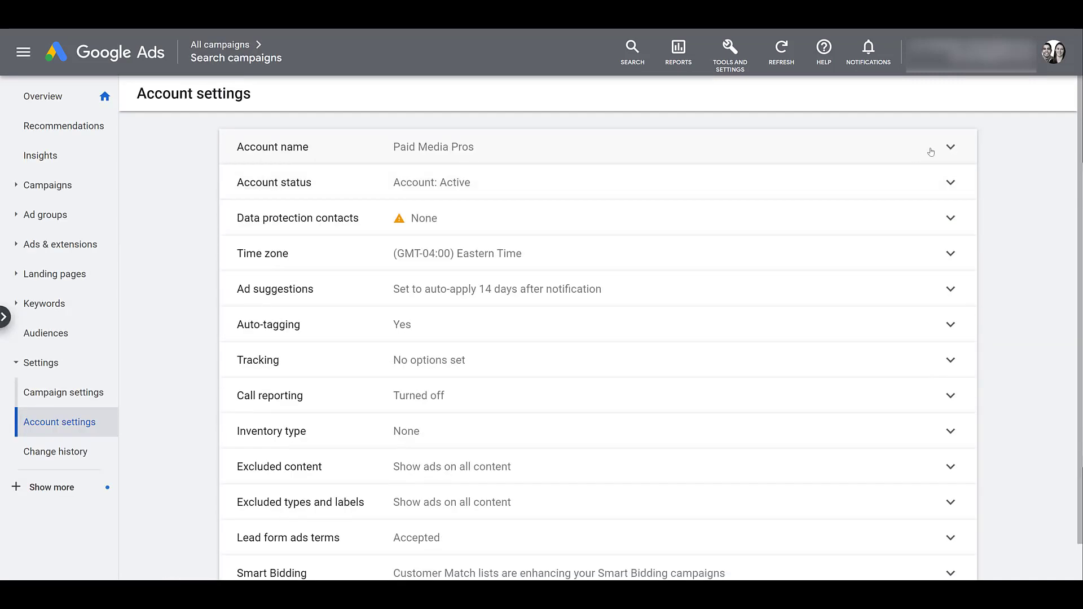
- Review the details of the account status, data protection contacts and time zone sections
left_click(932, 195)
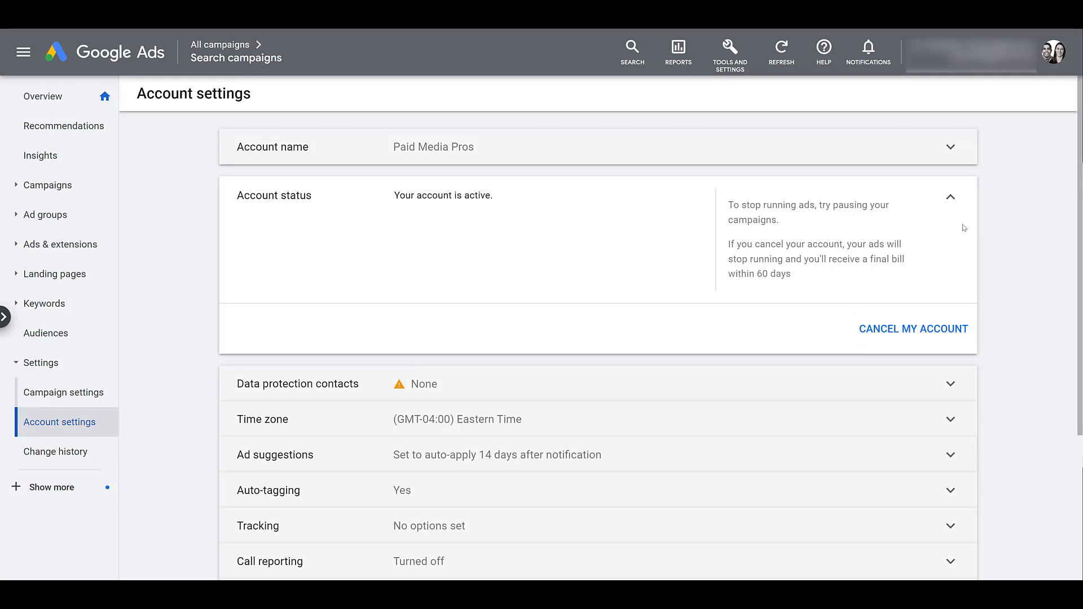
left_click(951, 200)
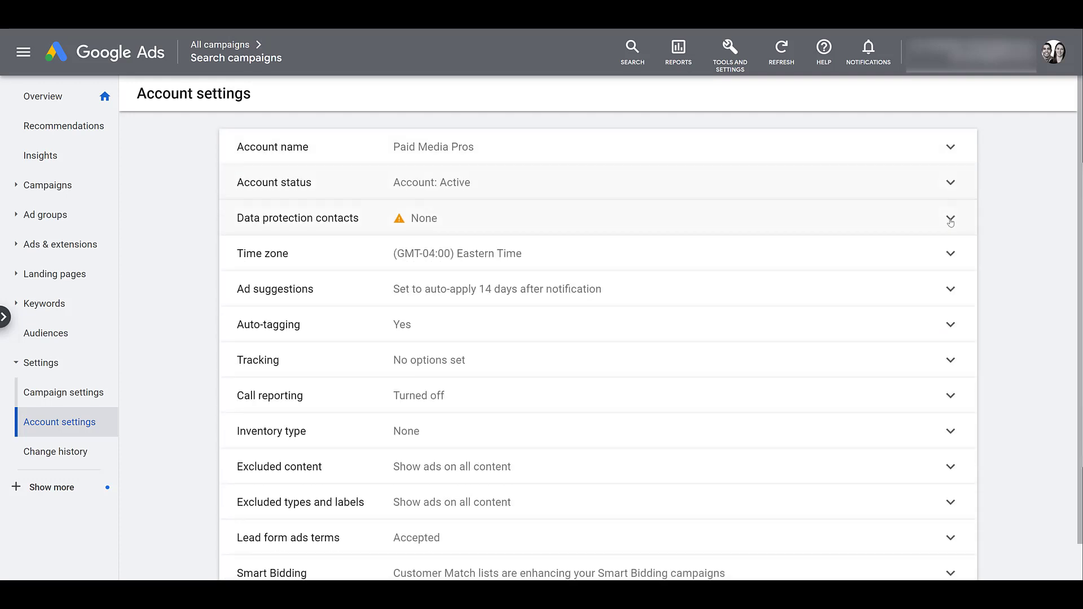
left_click(951, 219)
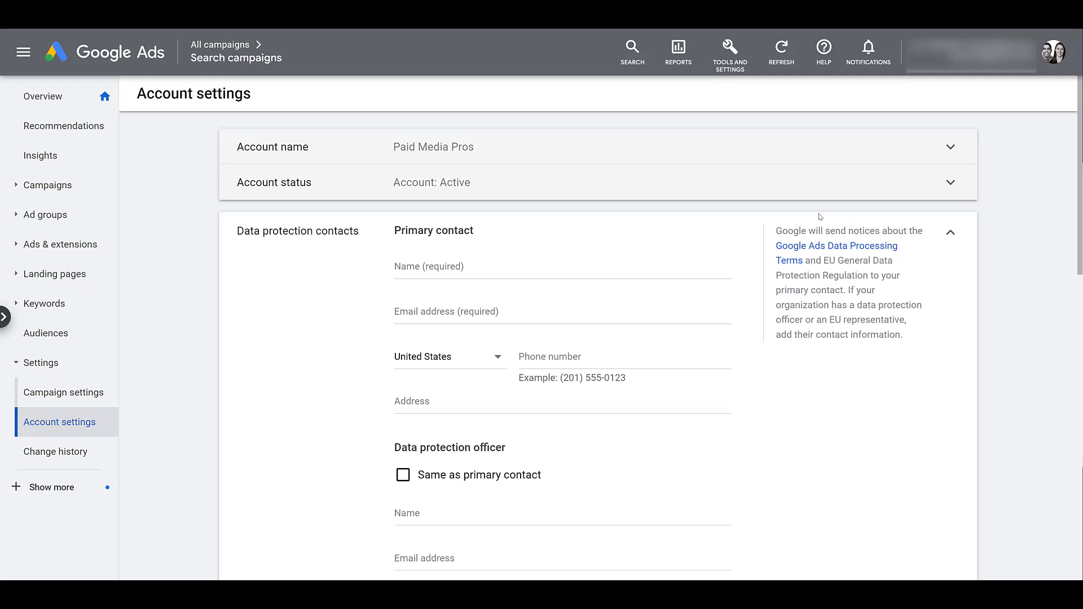
left_click(951, 236)
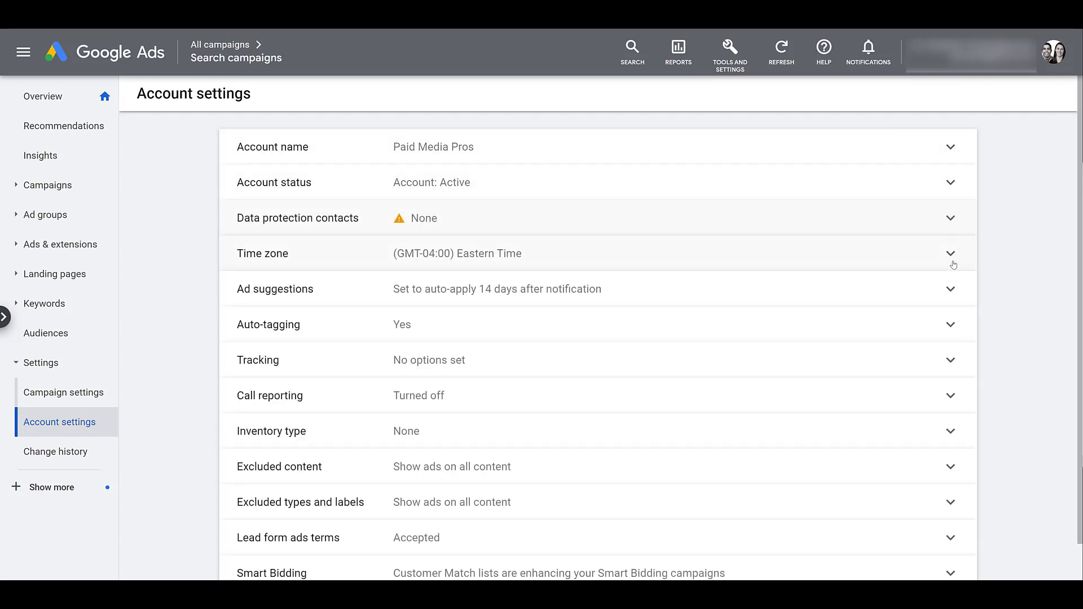
left_click(953, 264)
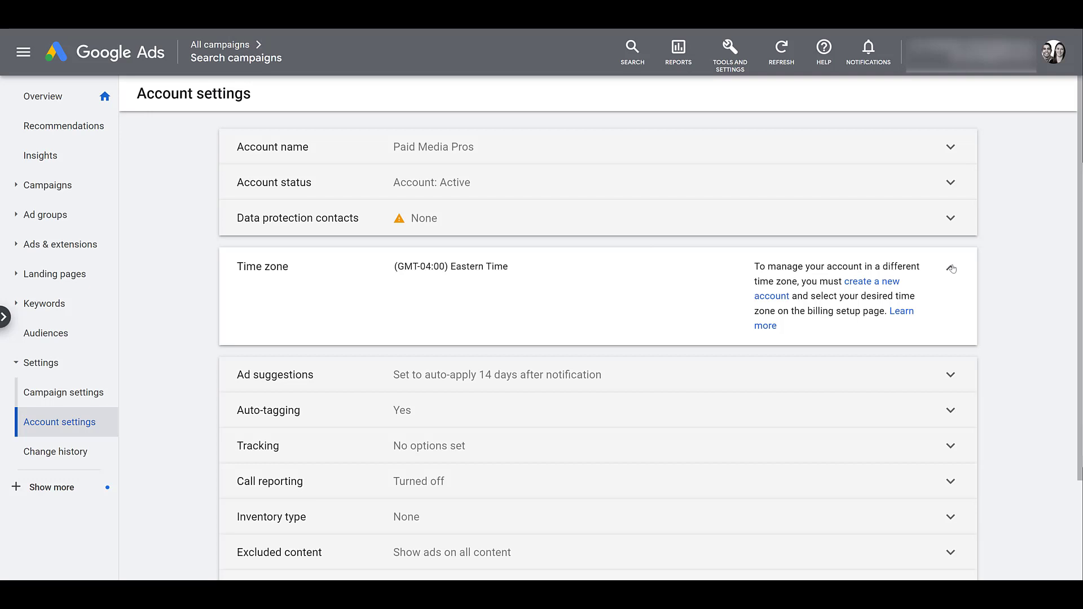
left_click(952, 269)
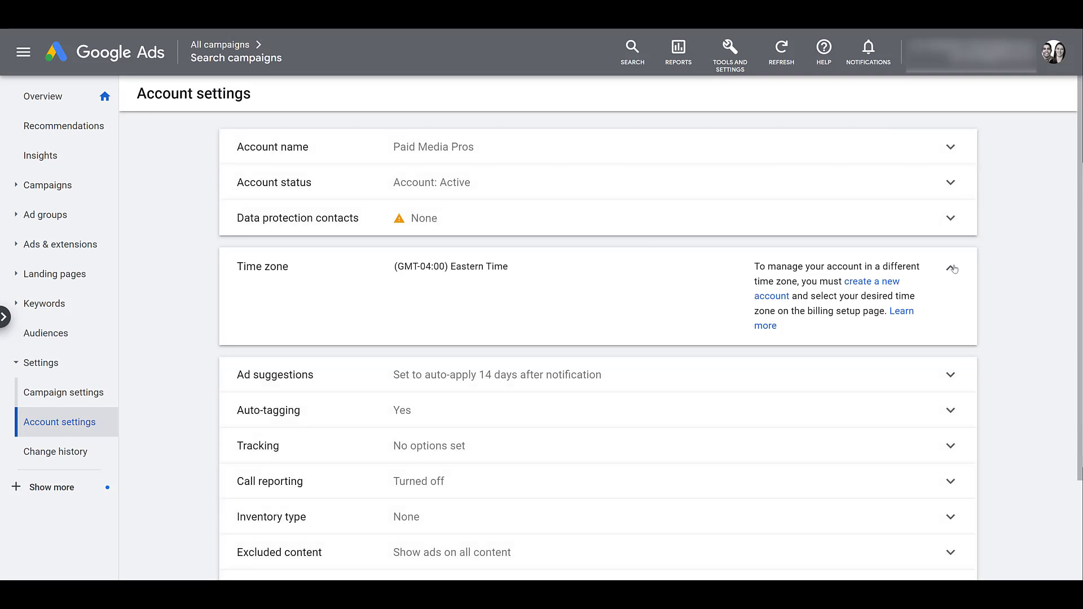
- Set ad suggestions to "Don't automatically apply ad suggestions" and save auto-tagging with URL tagging enabled
left_click(953, 290)
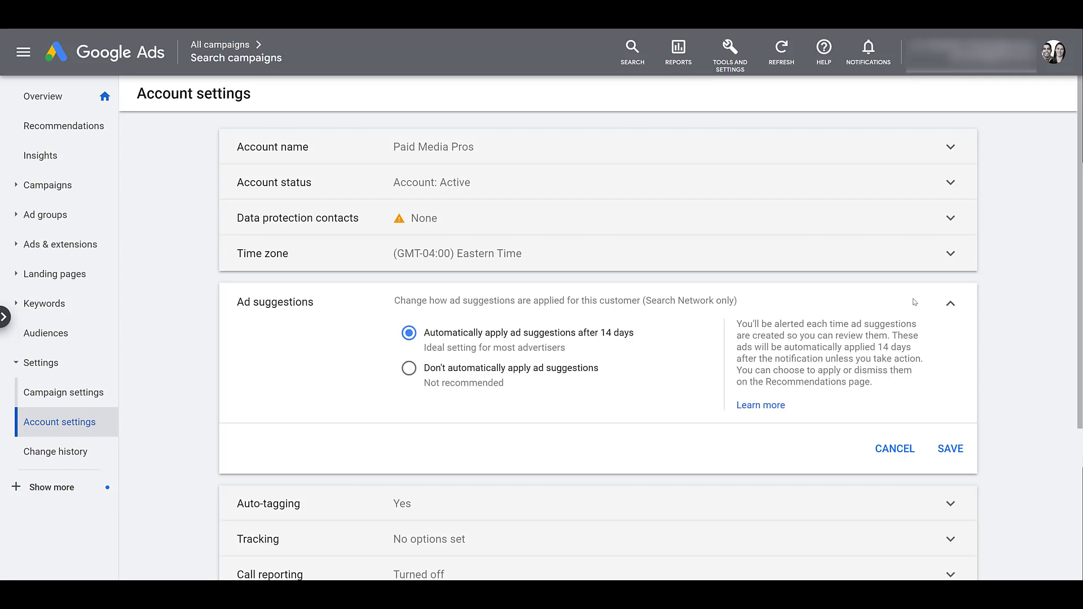
left_click(548, 373)
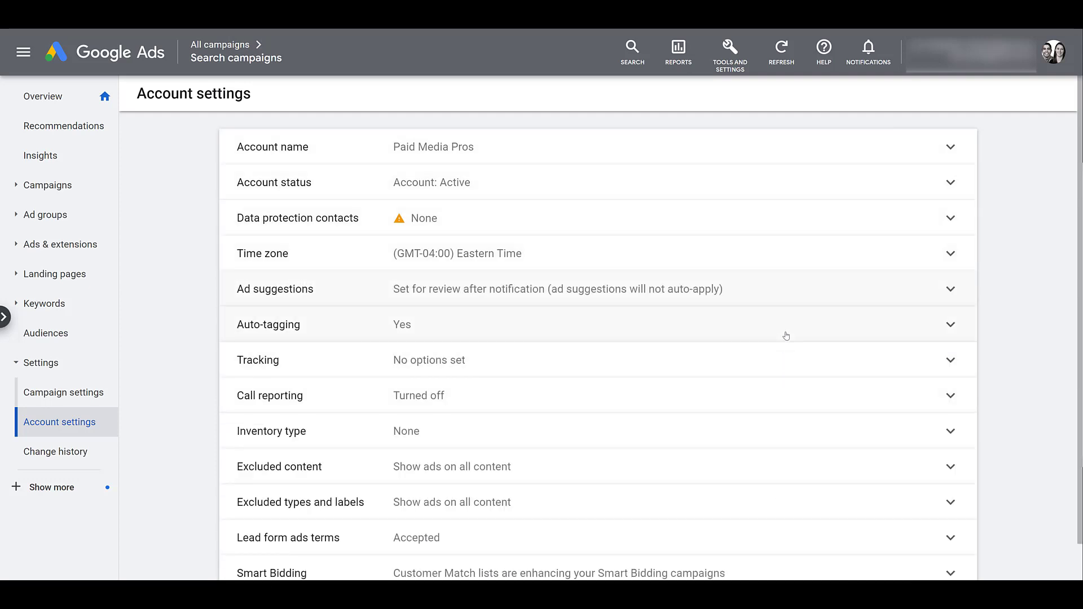
left_click(785, 336)
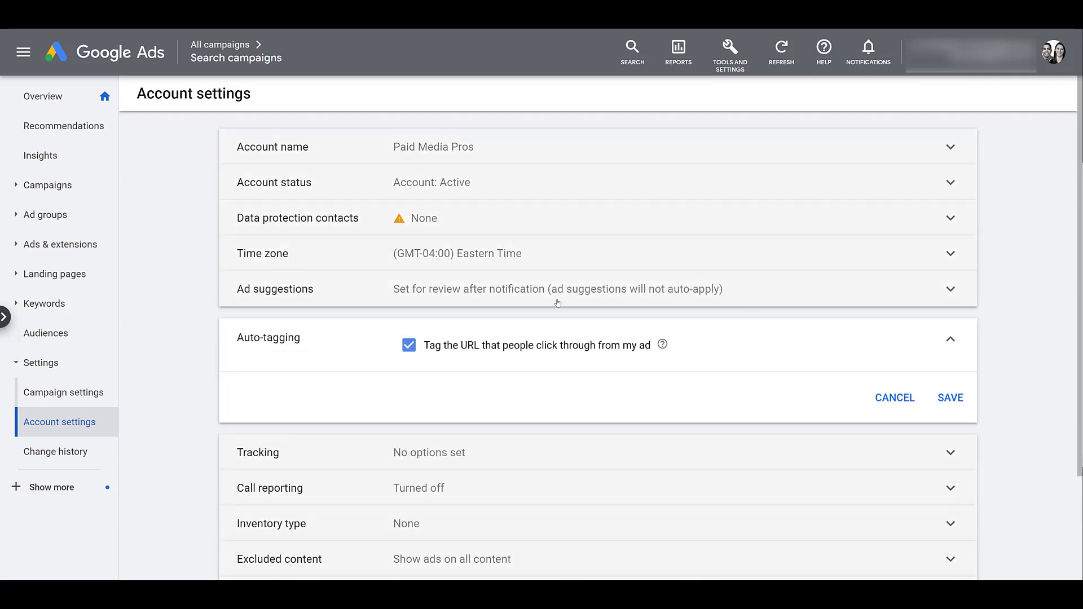
left_click(408, 346)
left_click(408, 349)
left_click(942, 397)
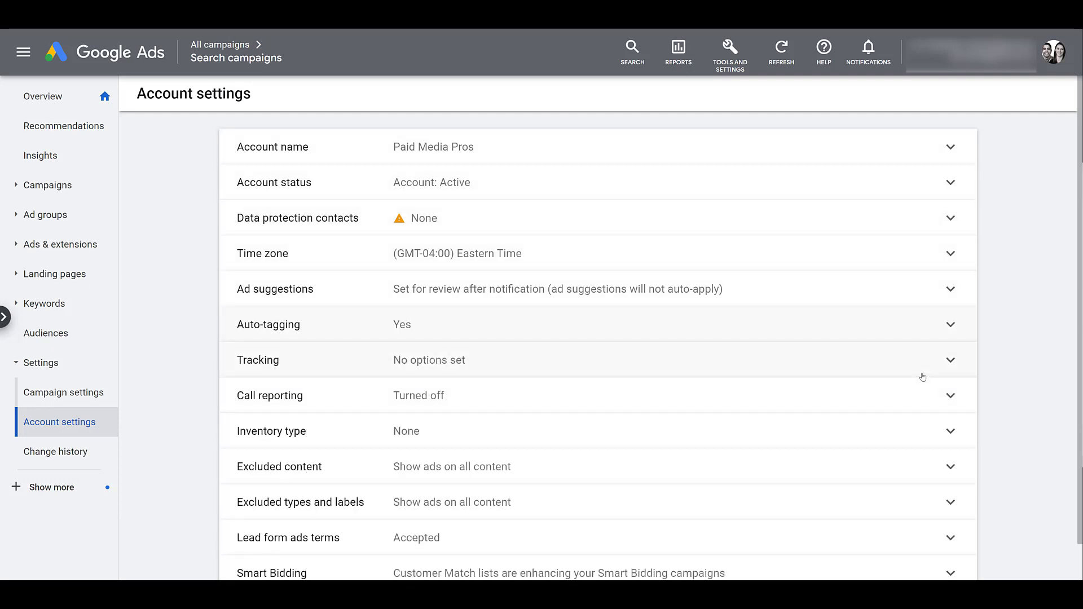
- Review the tracking template and final URL suffix fields in the account's tracking settings
left_click(922, 377)
scroll(924, 373, "down", 2)
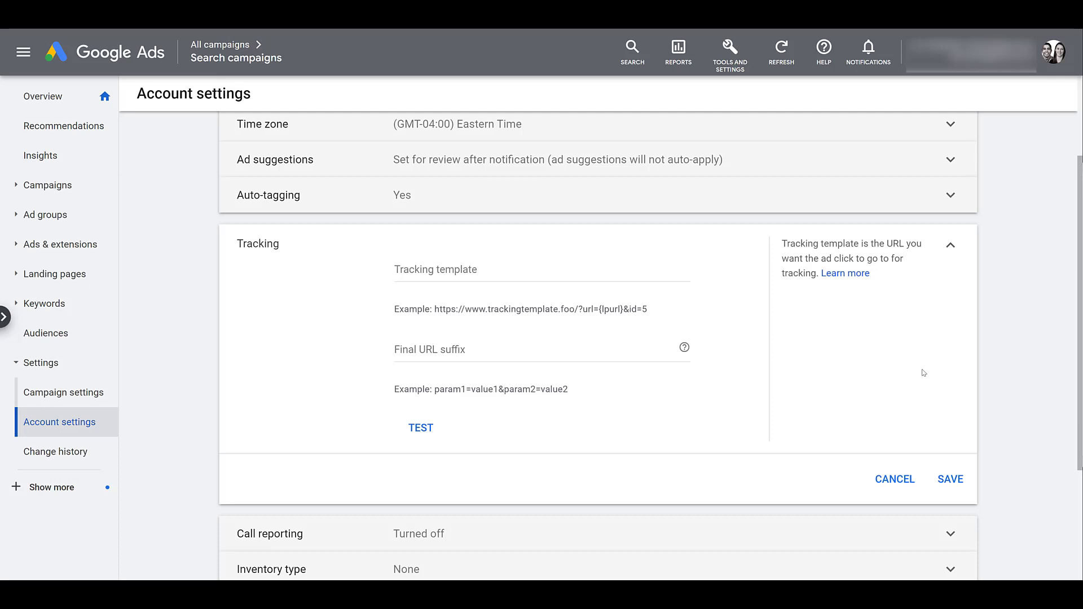
left_click(950, 478)
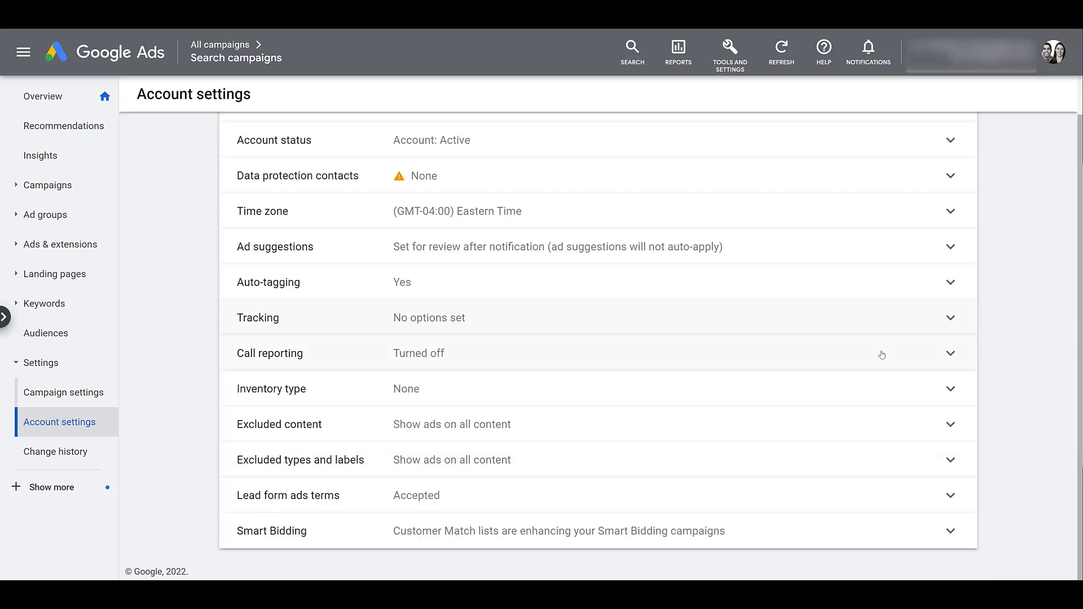
- Turn on call reporting and 30-day call recordings, accepting the Calls and Messaging Terms of Service
left_click(881, 354)
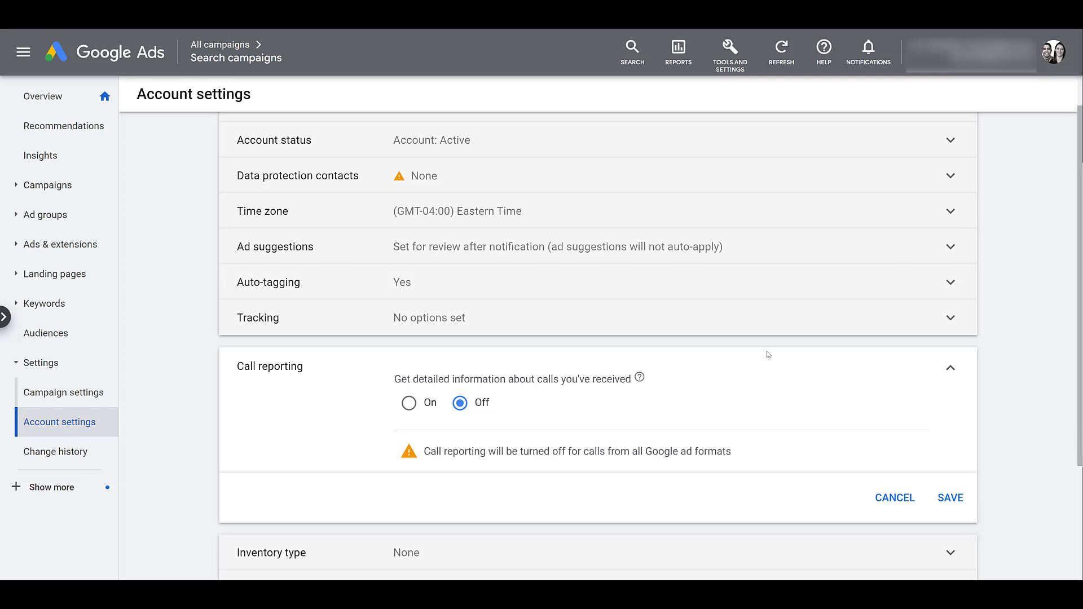
left_click(409, 402)
scroll(360, 393, "down", 5)
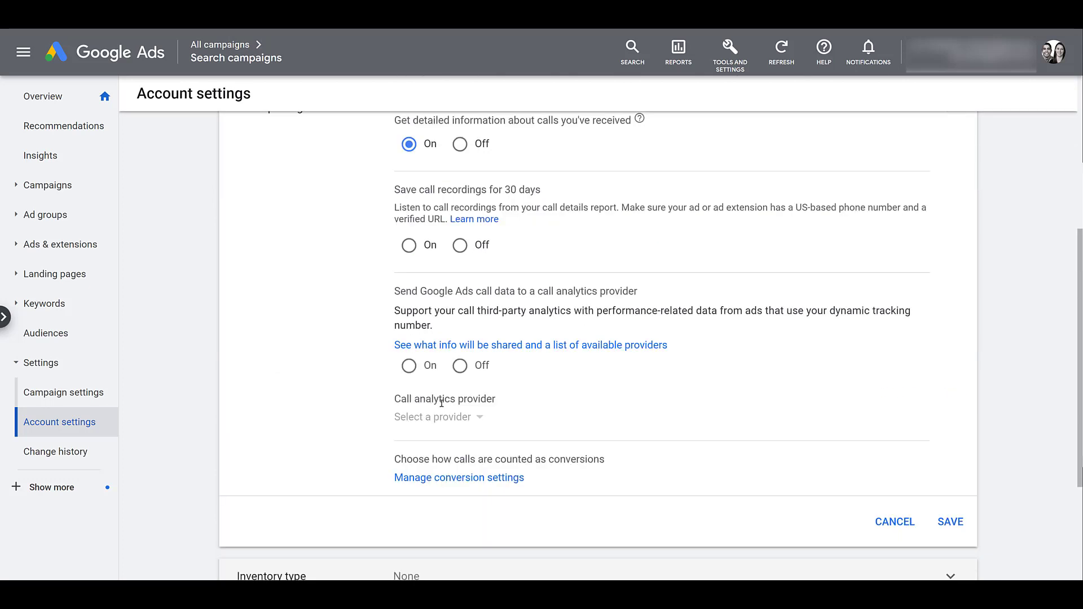
left_click(409, 244)
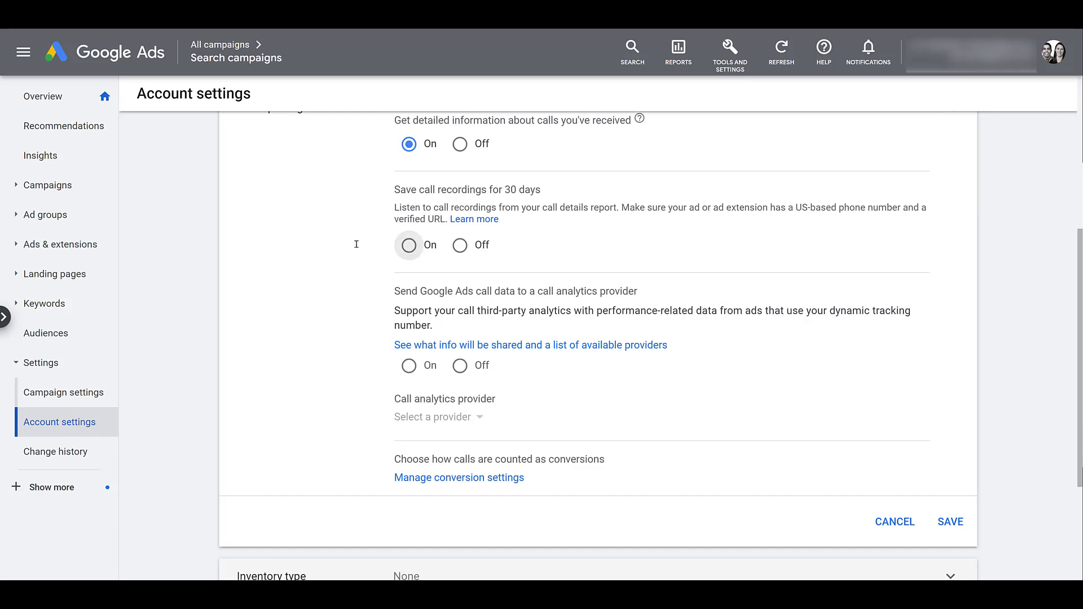
scroll(570, 323, "down", 2)
scroll(569, 324, "down", 3)
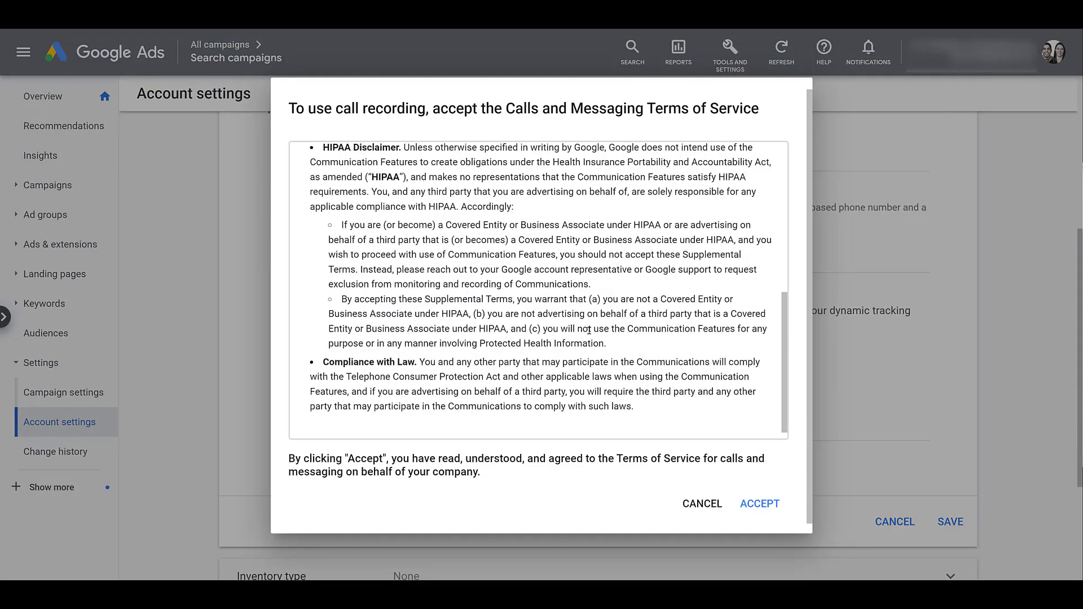
left_click(764, 509)
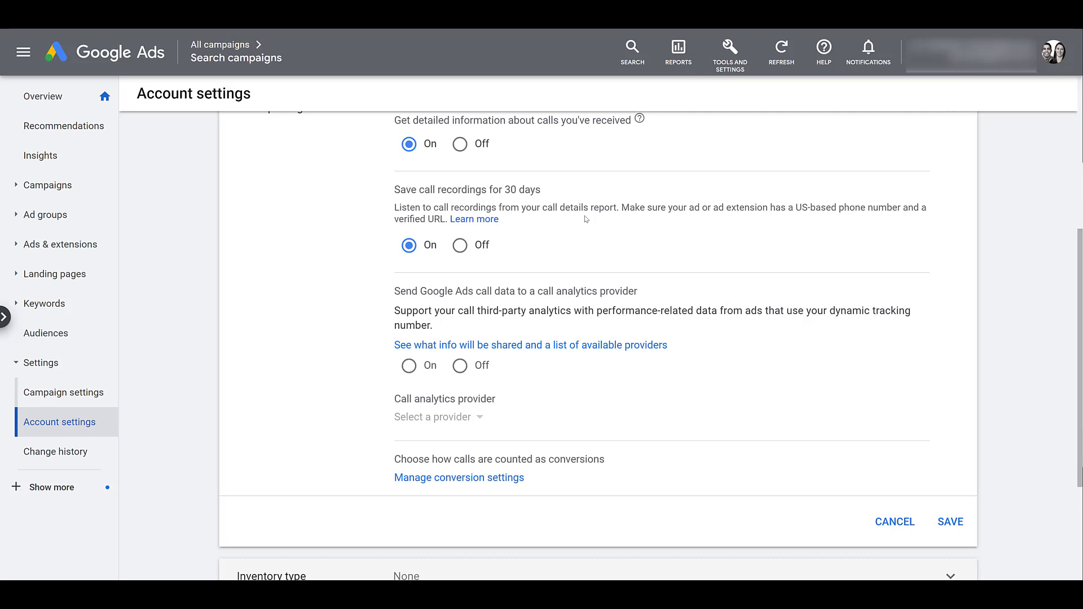
- Enable sending call data to an analytics provider, acknowledge the data usage, choose CallRail and save call reporting
left_click(409, 365)
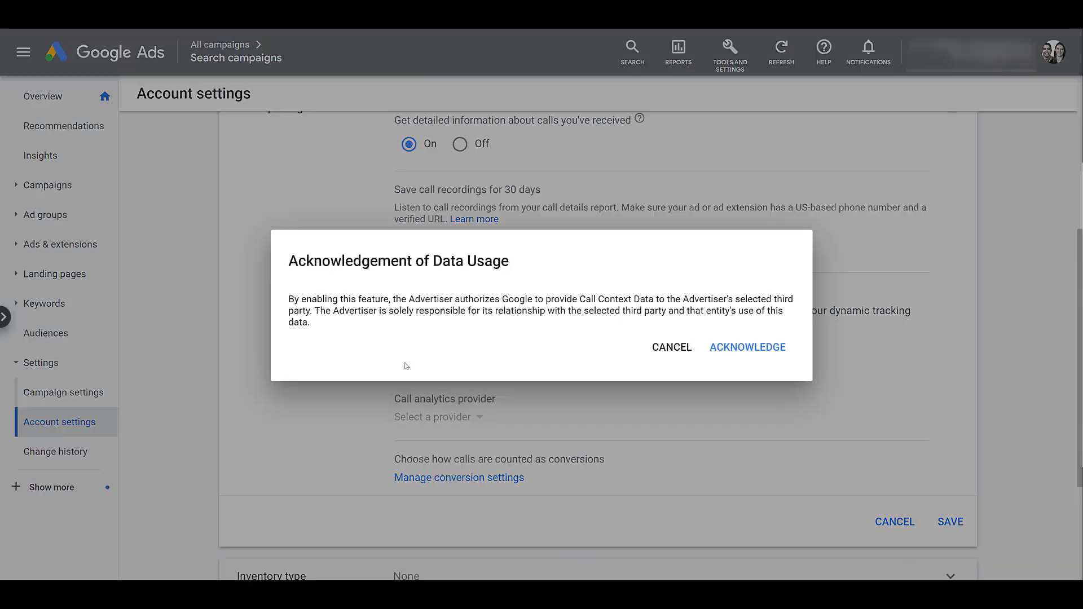
left_click(747, 346)
left_click(477, 418)
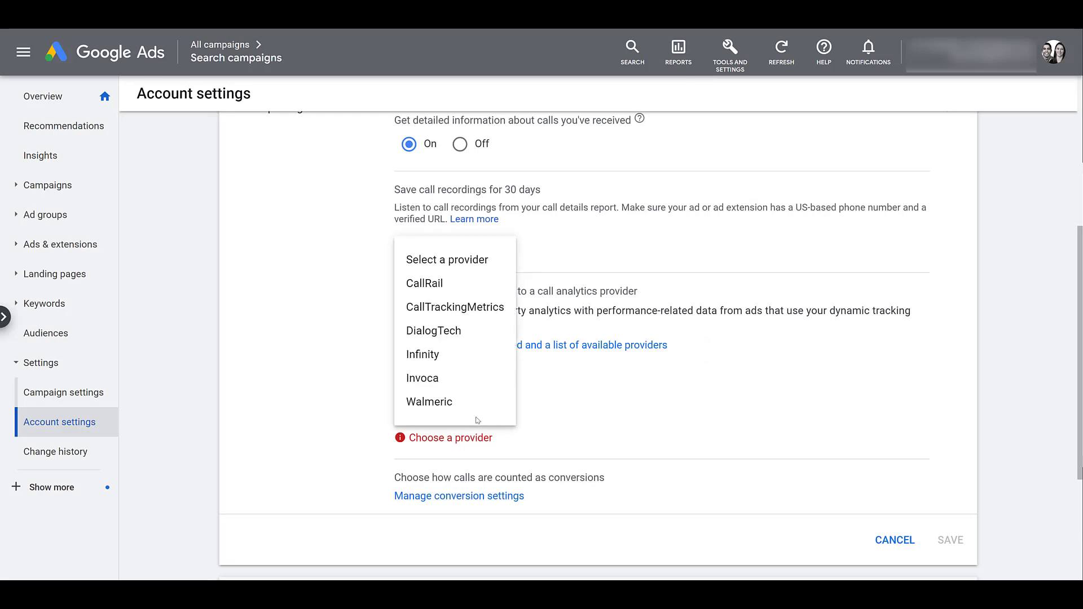
left_click(424, 284)
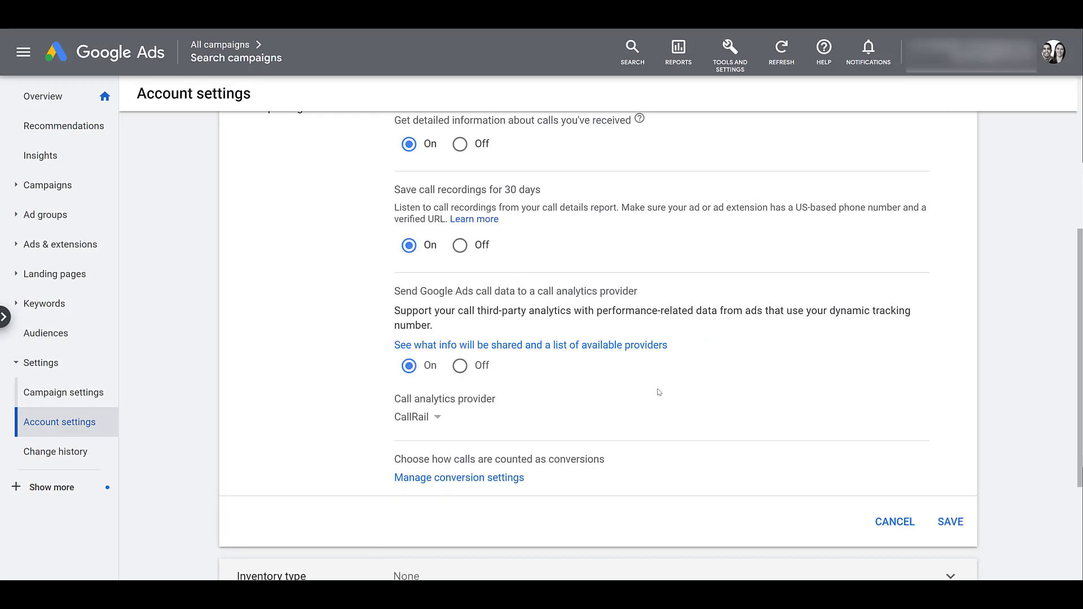
left_click(950, 522)
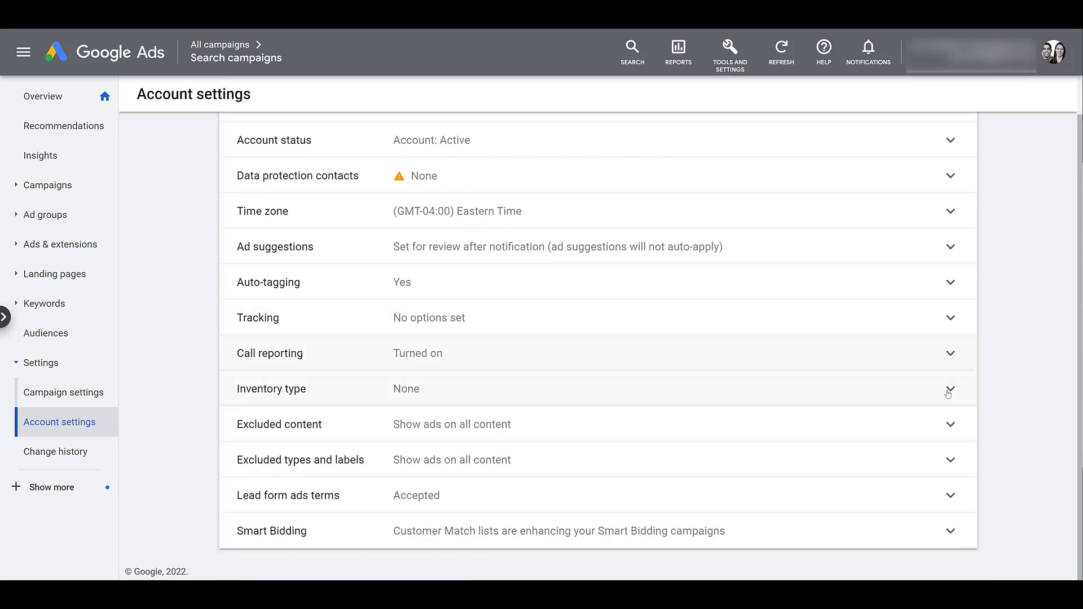
- Set the inventory type to Limited inventory and save it at account level
left_click(948, 393)
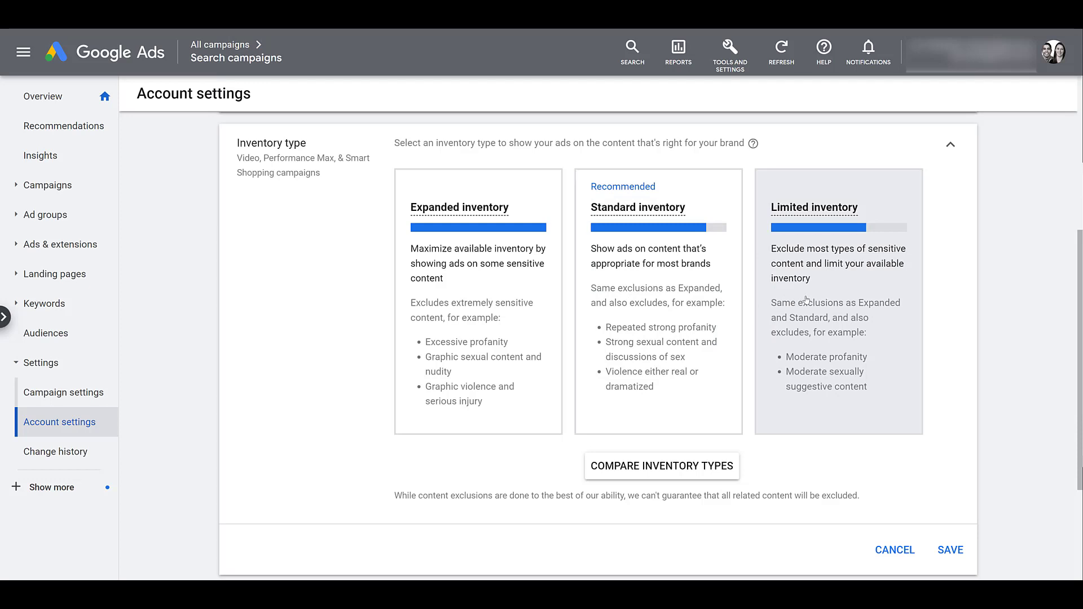
left_click(806, 299)
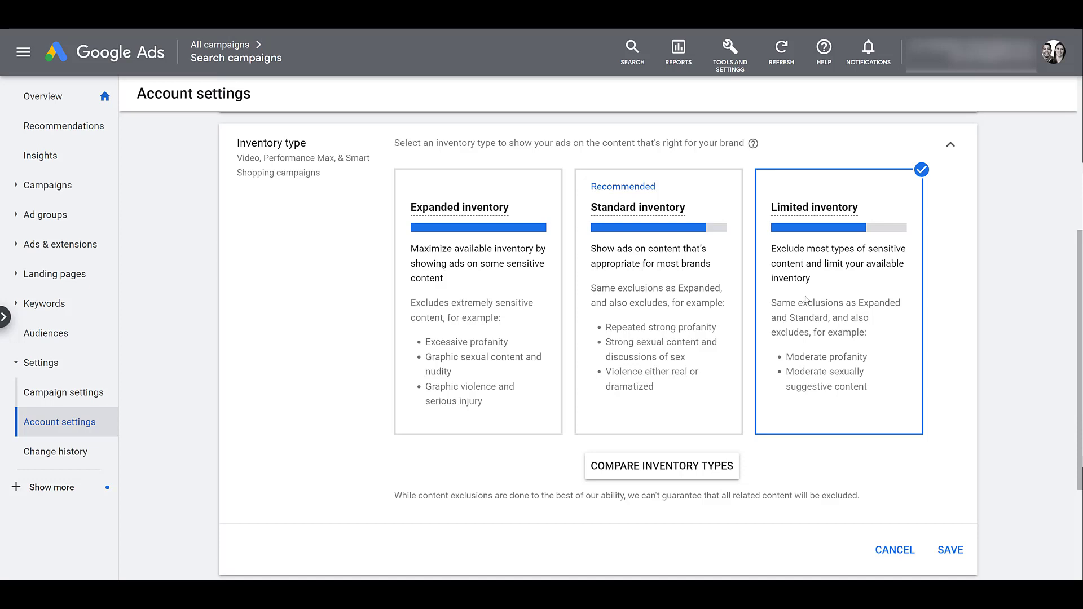
left_click(951, 550)
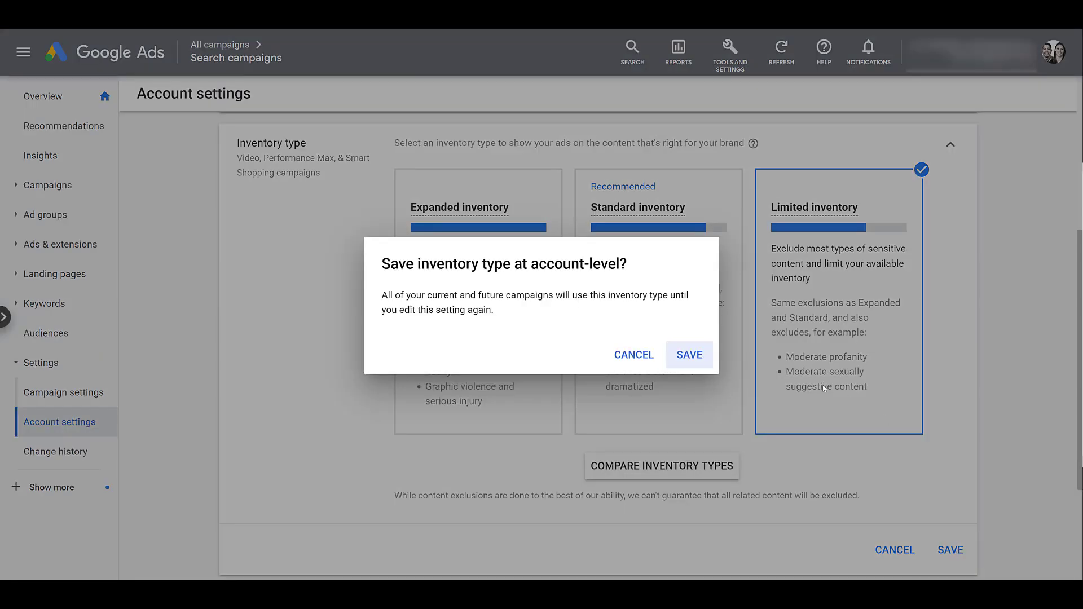
left_click(692, 358)
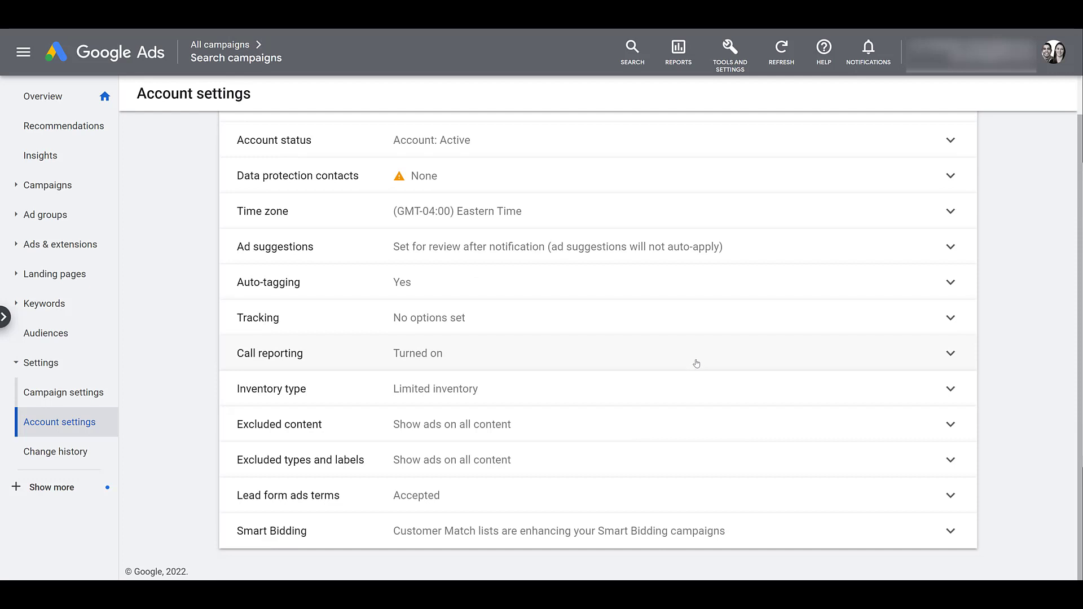
- Exclude all five sensitive content categories, from Tragedy and conflict to Sensational and shocking, and save the exclusions
left_click(698, 430)
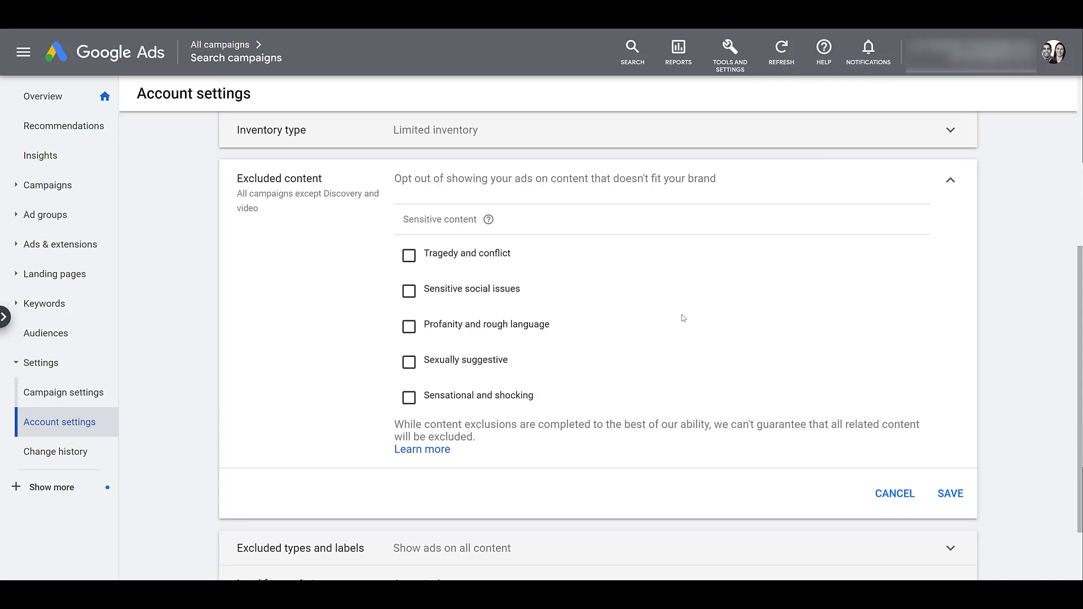
left_click(409, 255)
left_click(409, 291)
left_click(409, 326)
left_click(409, 362)
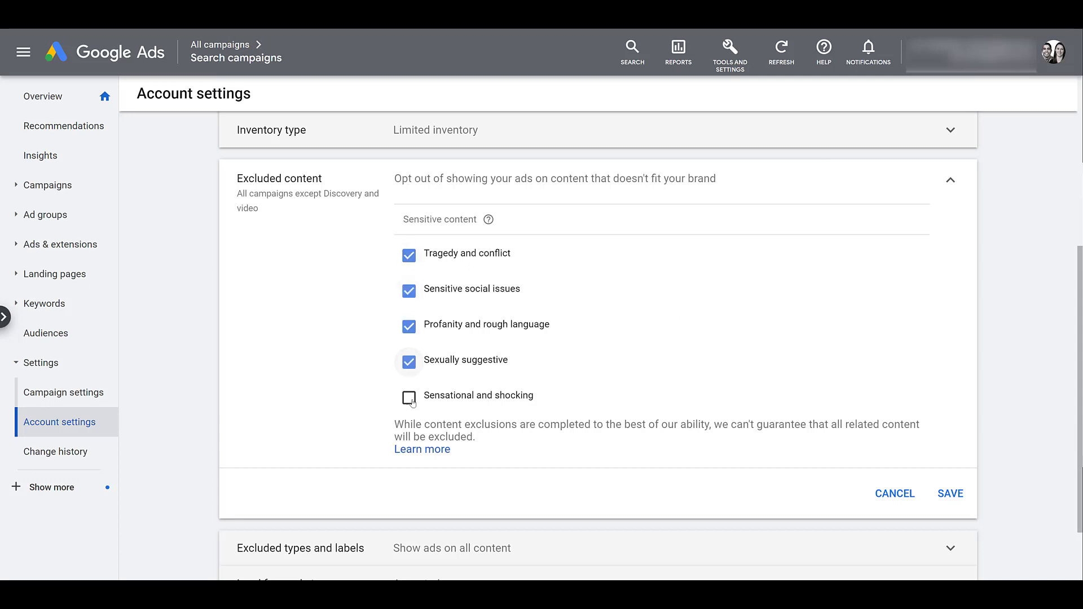
left_click(410, 398)
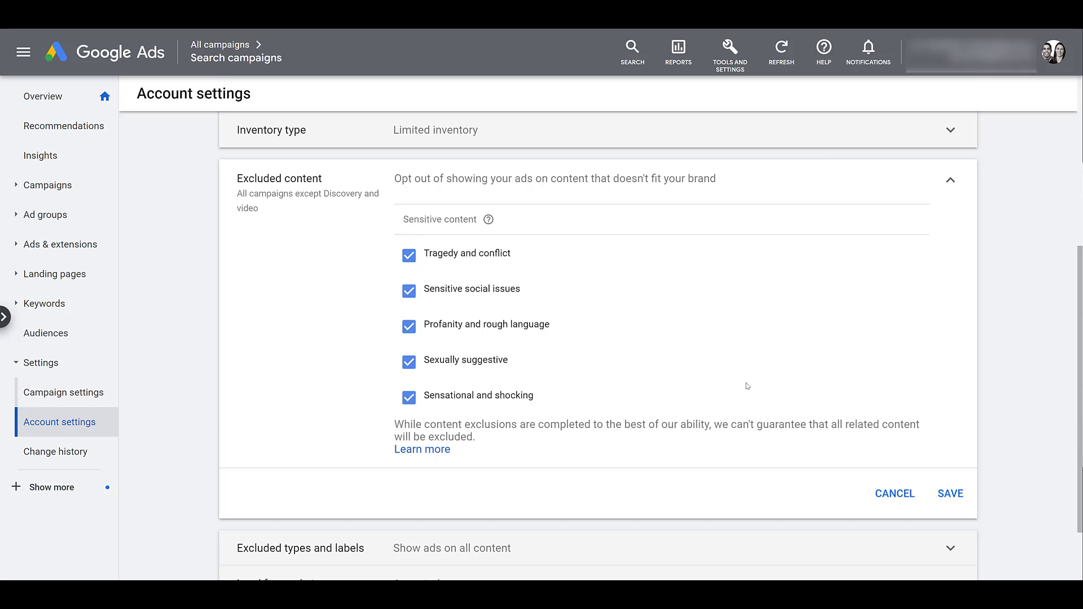
left_click(950, 500)
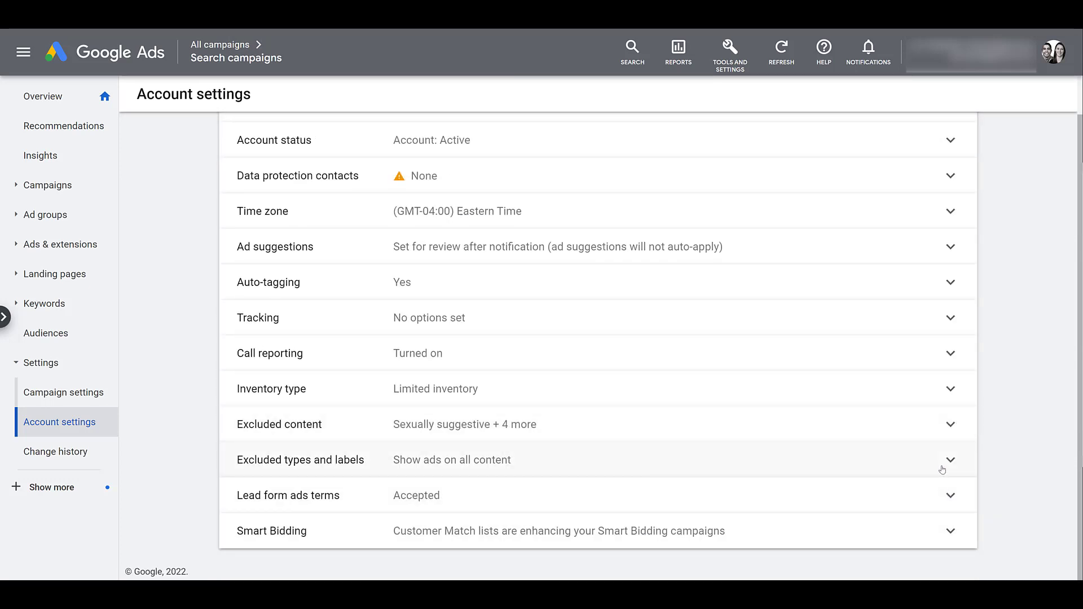
- Review the excluded types and labels options, close them without saving, and examine the lead form ads terms
left_click(942, 466)
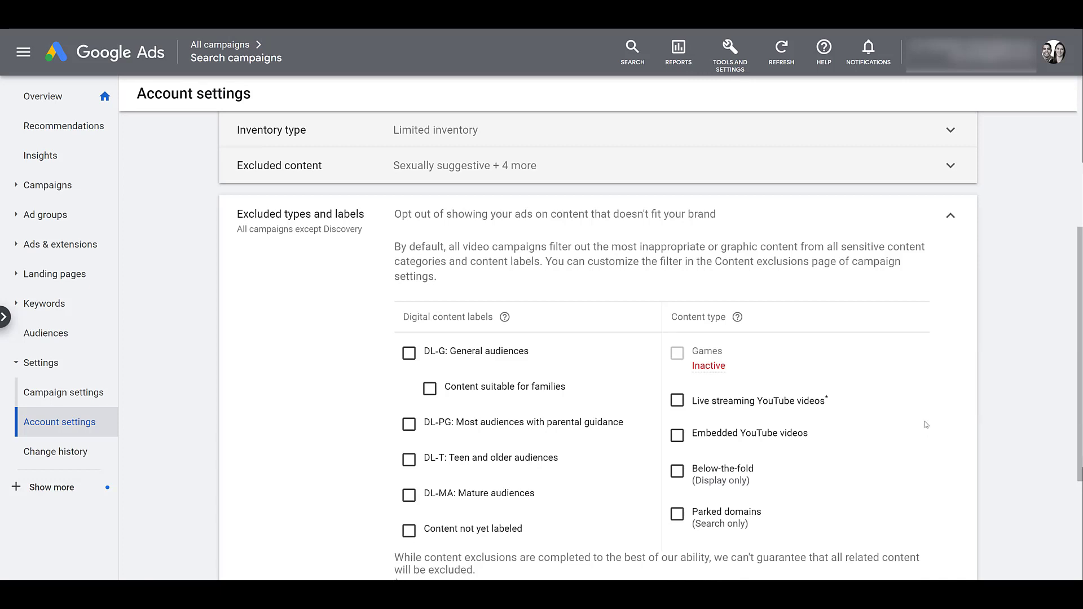
scroll(925, 425, "down", 4)
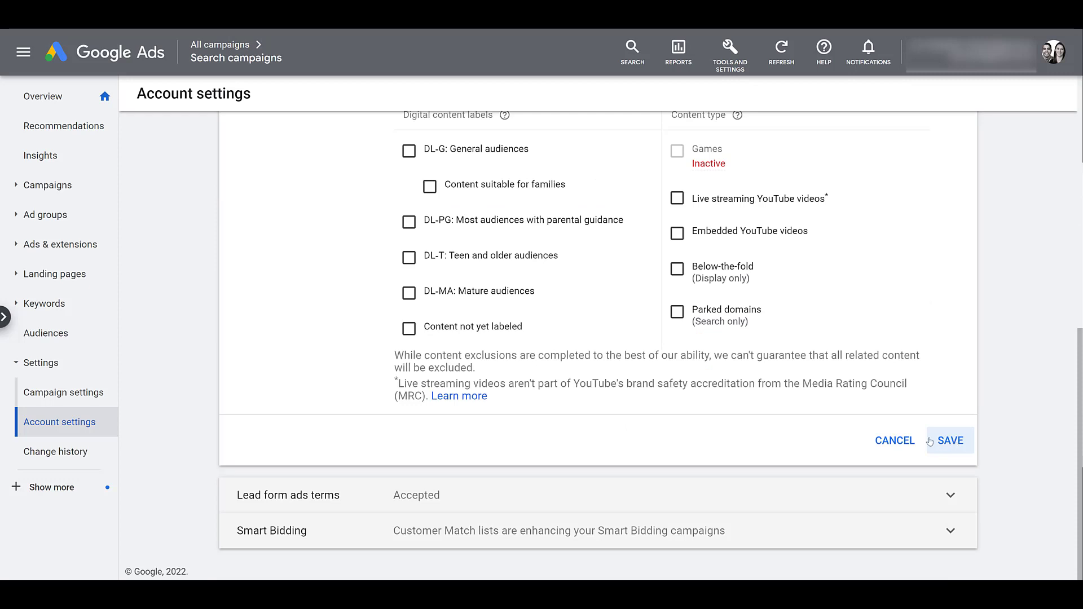
left_click(895, 440)
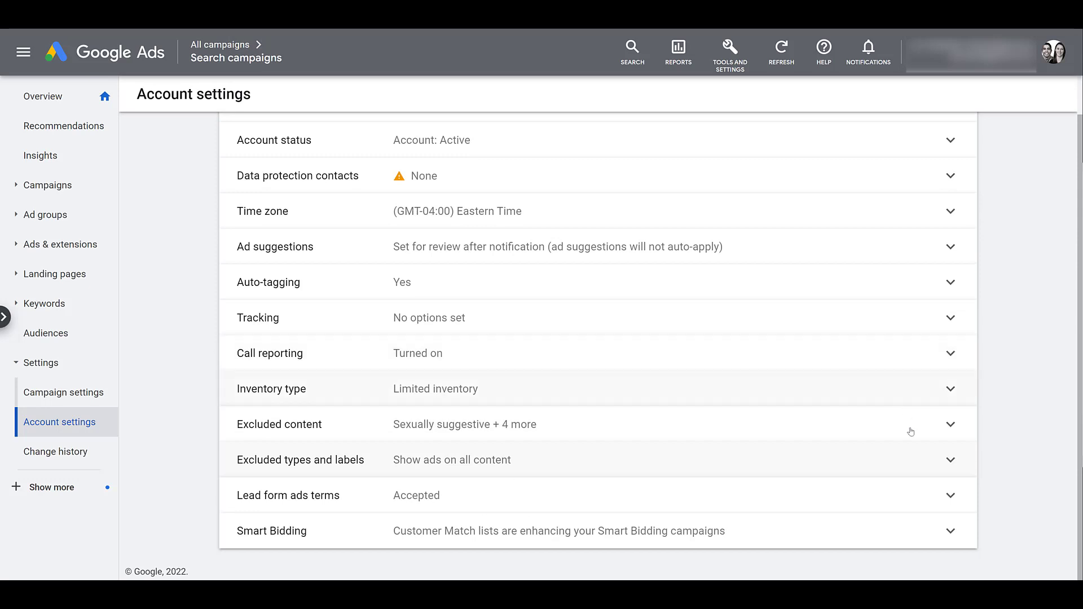
left_click(934, 497)
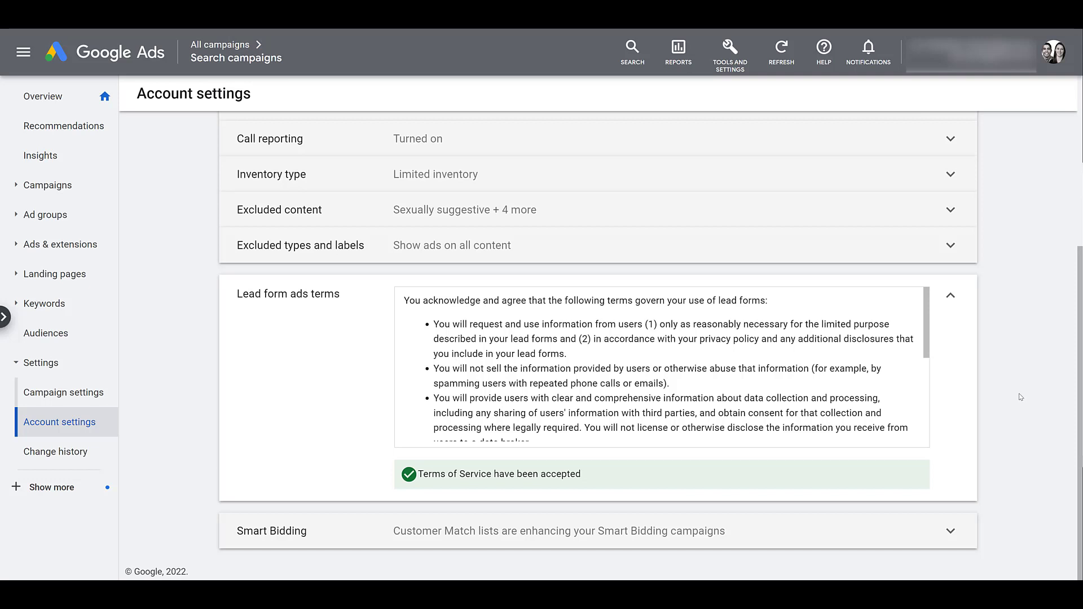
- Try opting out of using all Customer Match lists in Smart Bidding, and cancel the change
left_click(884, 545)
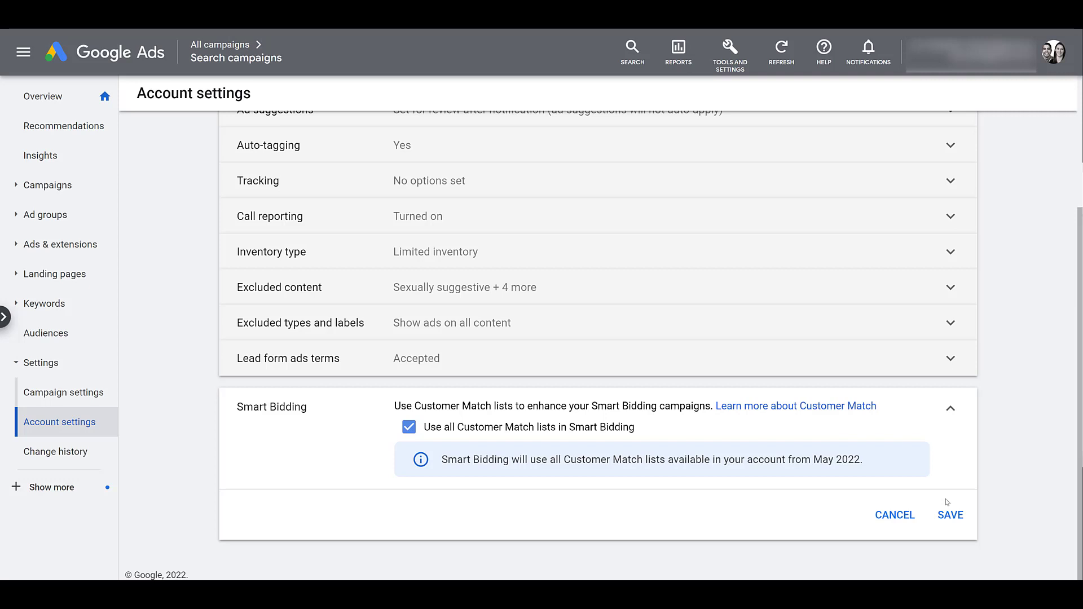
left_click(407, 430)
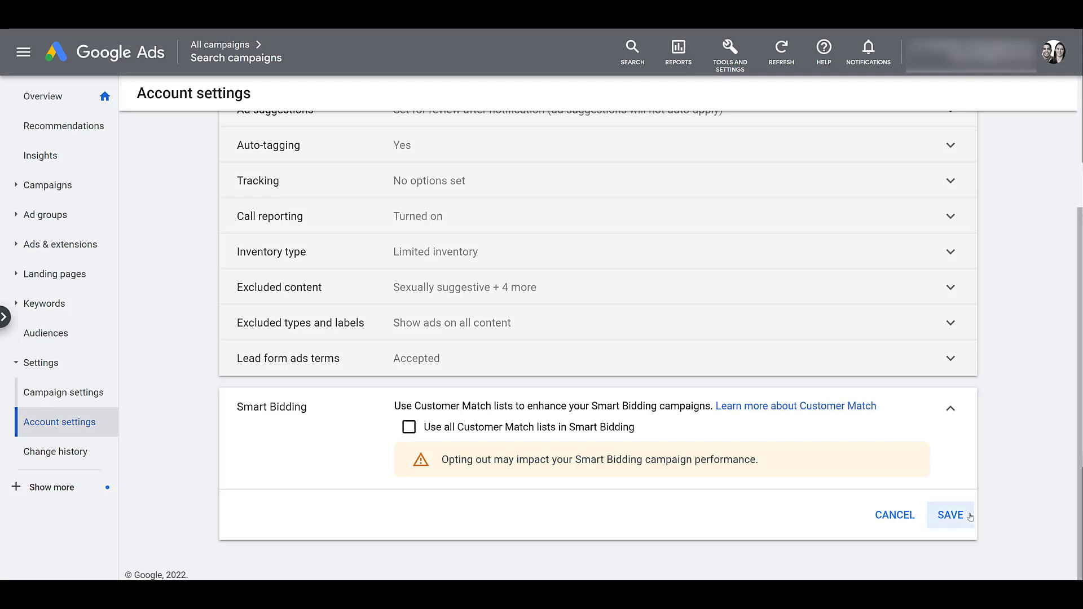
left_click(882, 517)
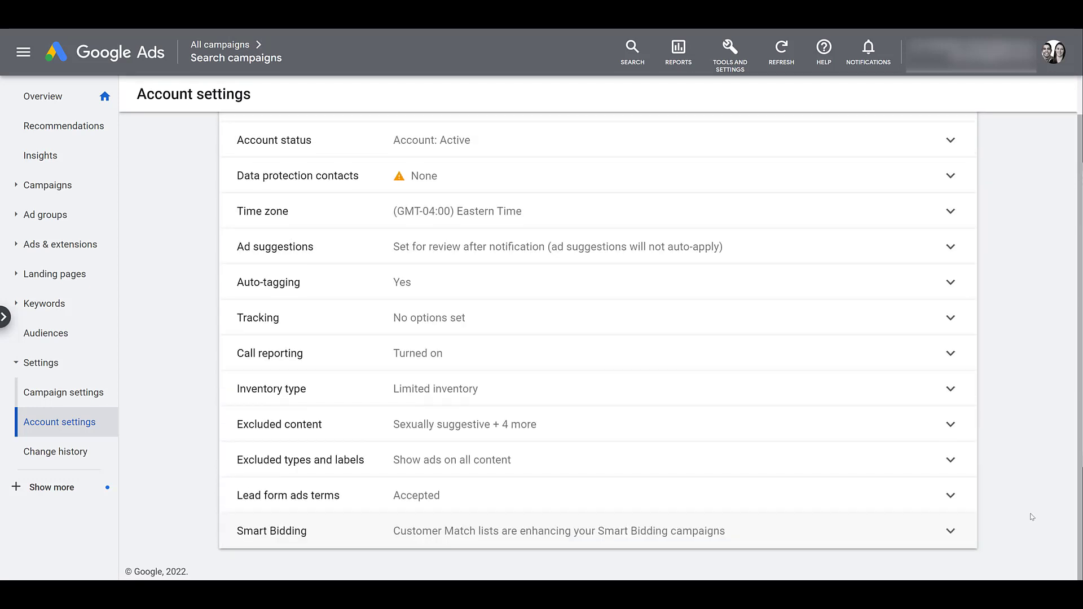